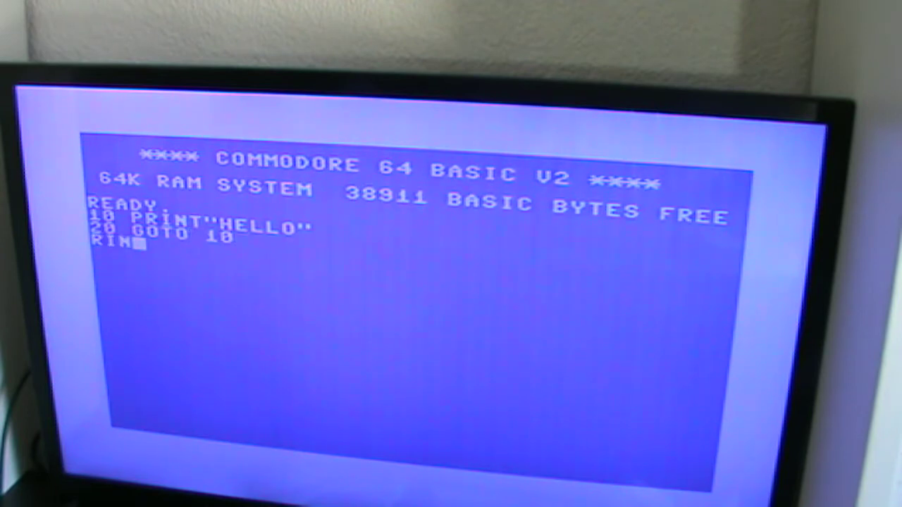
{"action": "key", "text": "Return"}
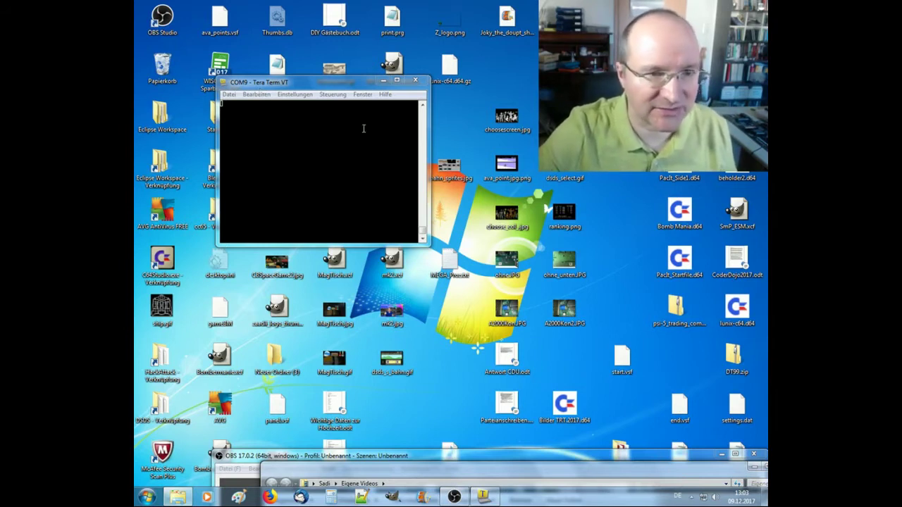
- Open the serial port settings of the COM9 terminal session
{"action": "left_click_drag", "start_coordinate": [345, 85], "coordinate": [347, 87]}
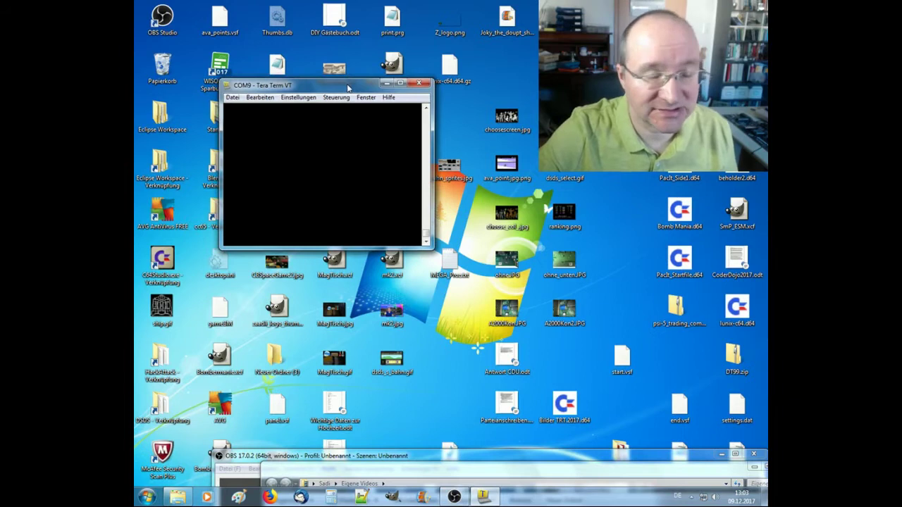
{"action": "left_click", "coordinate": [297, 98]}
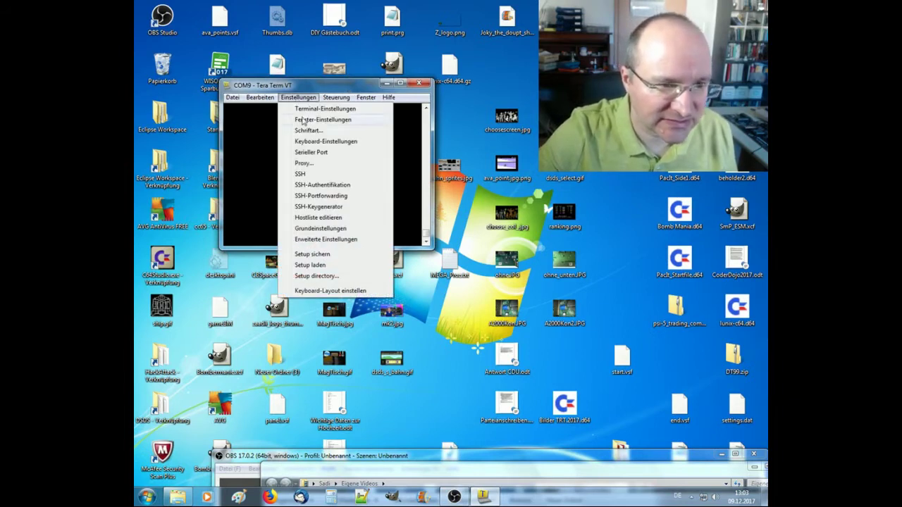
{"action": "left_click", "coordinate": [311, 153]}
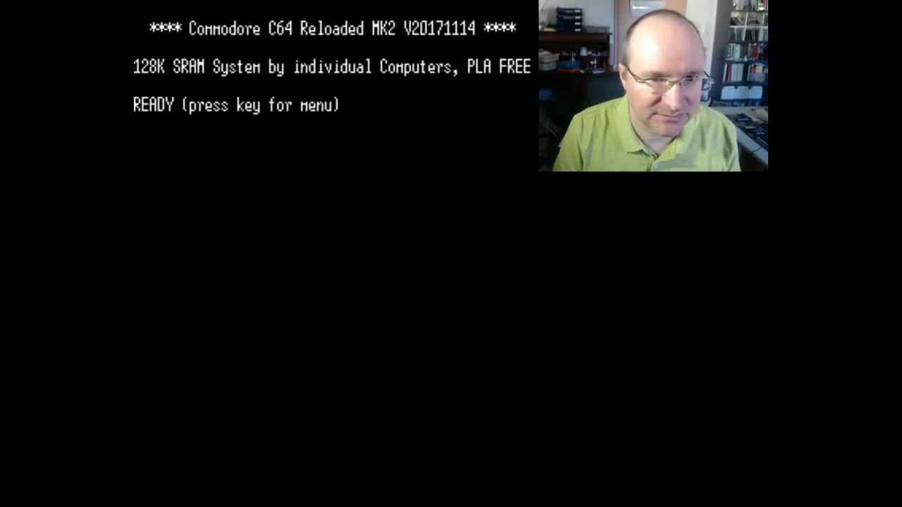
- Bring up the C64 Reloaded MK2 configuration menu and examine the chipset info for the VIC-II and both SIDs
{"action": "key", "text": "space"}
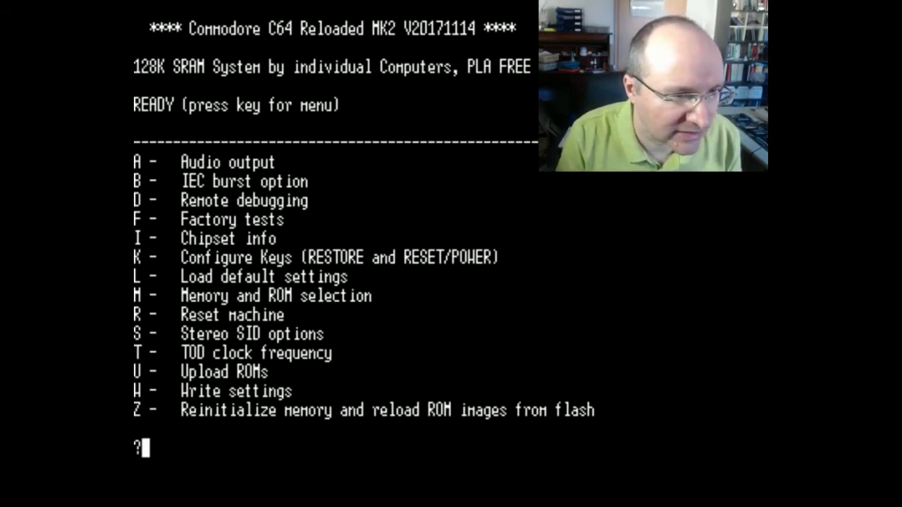
{"action": "key", "text": "i"}
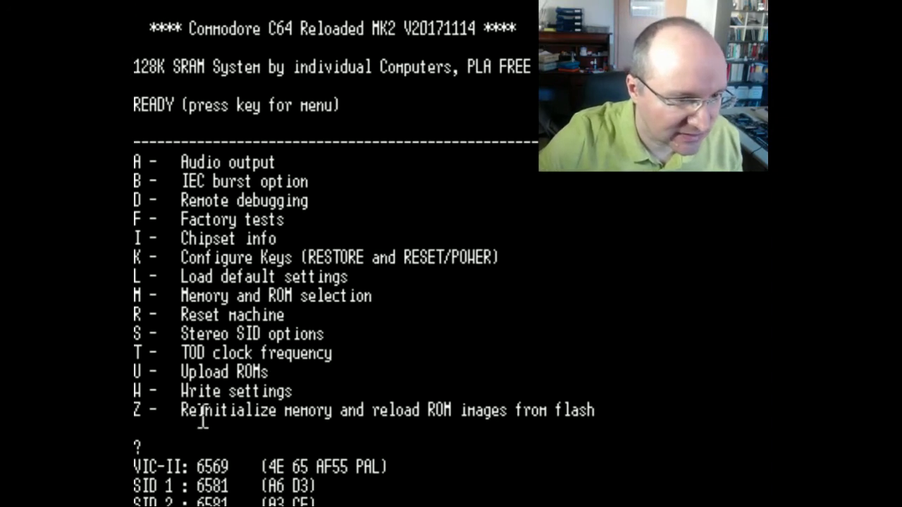
{"action": "left_click_drag", "start_coordinate": [135, 466], "coordinate": [412, 469]}
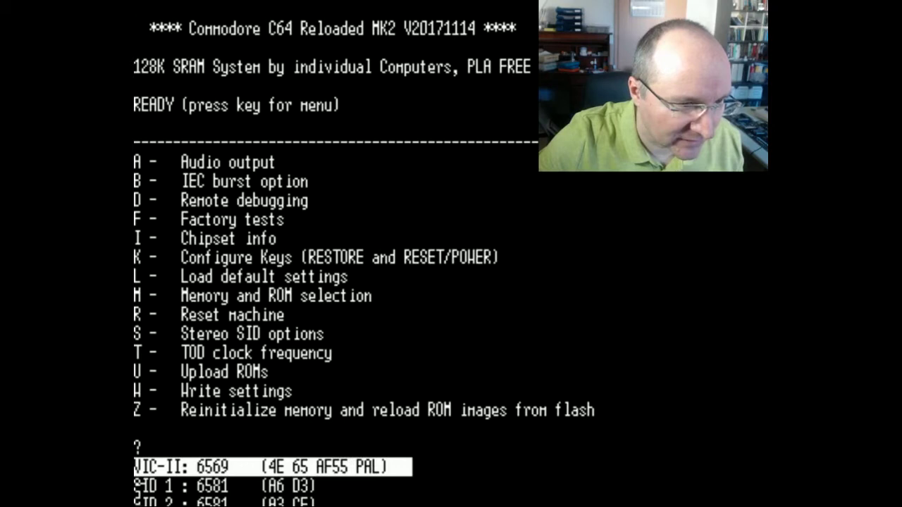
{"action": "left_click_drag", "start_coordinate": [135, 485], "coordinate": [328, 493]}
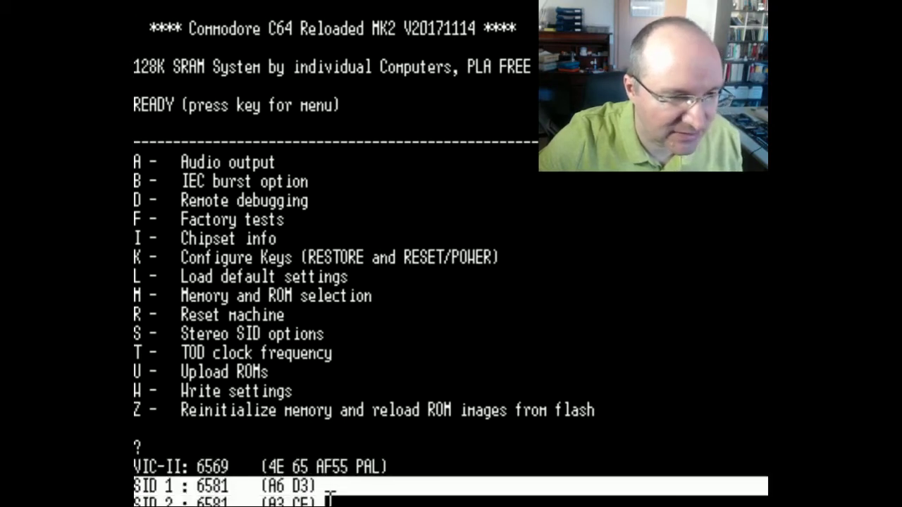
{"action": "left_click", "coordinate": [328, 497]}
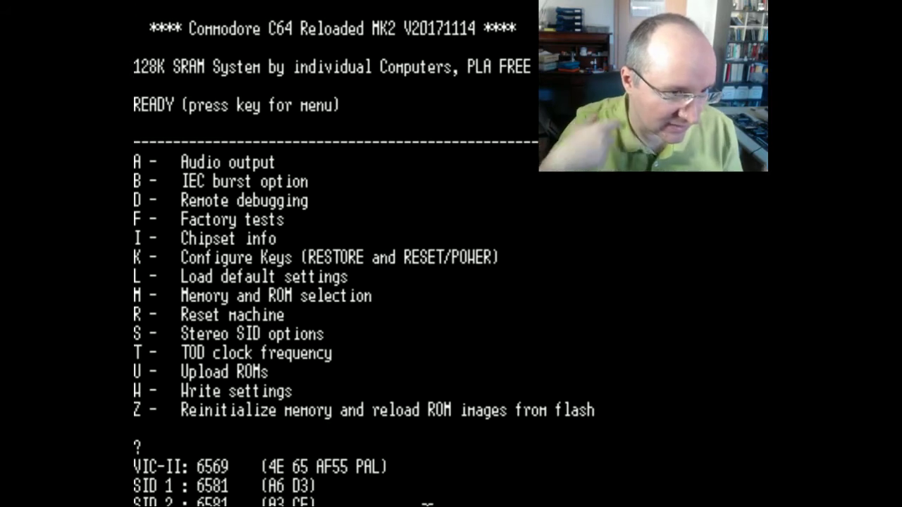
- Try to open the factory tests with a blank password
{"action": "key", "text": "f"}
{"action": "key", "text": "Return"}
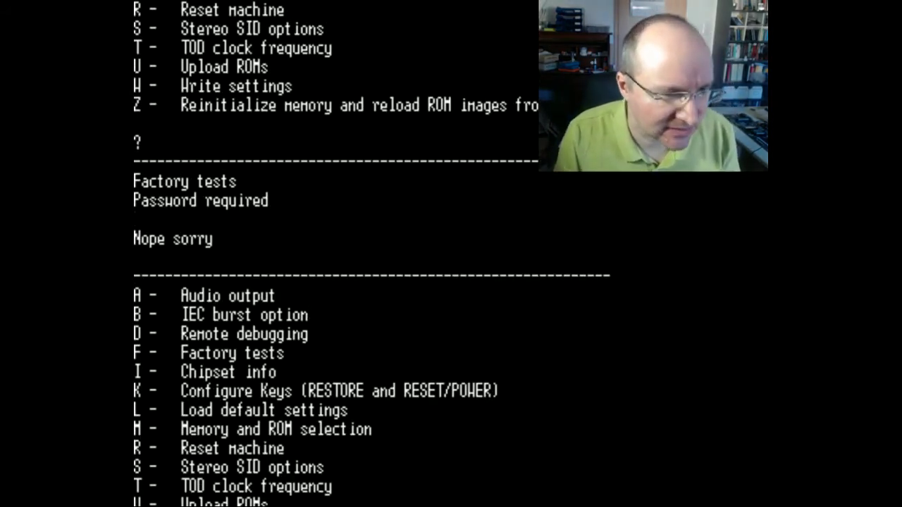
- Examine the audio output options for mono SID 1, mono SID 2 and SID 1 left with SID 2 right, and return to the main menu
{"action": "key", "text": "a"}
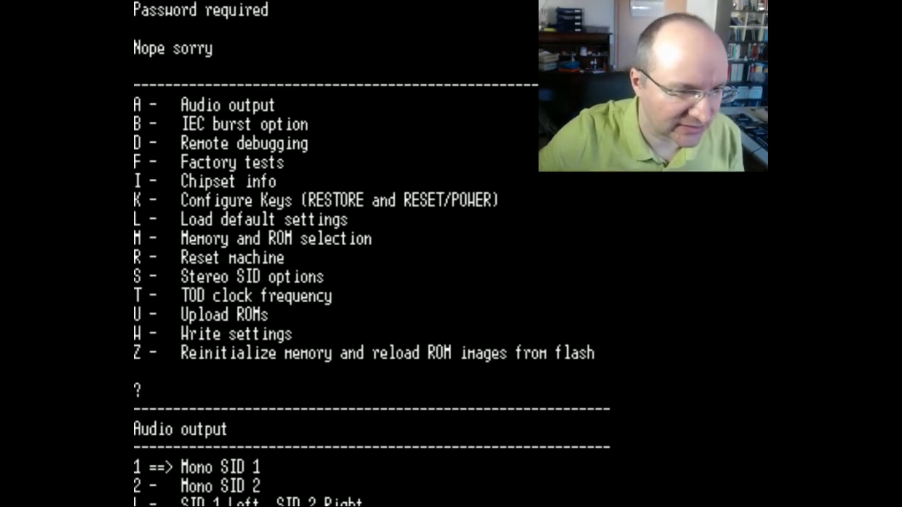
{"action": "left_click_drag", "start_coordinate": [139, 466], "coordinate": [268, 465]}
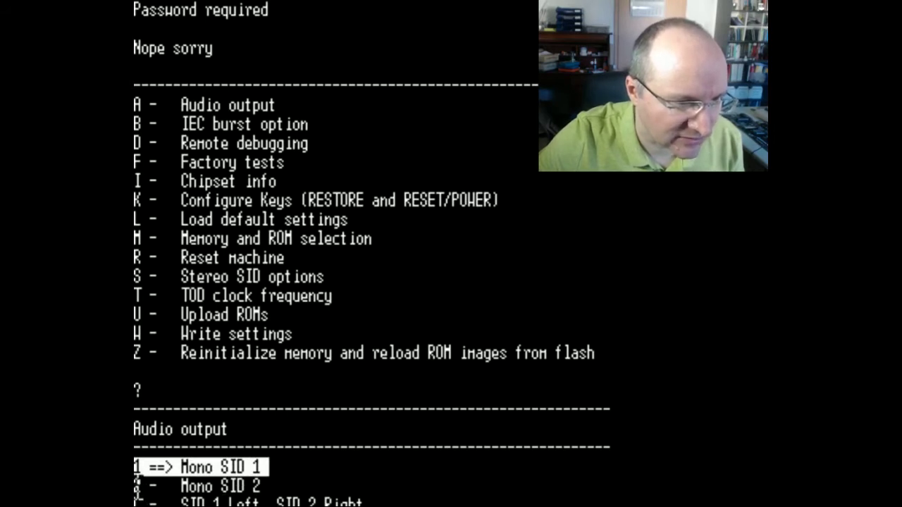
{"action": "left_click_drag", "start_coordinate": [135, 485], "coordinate": [281, 480]}
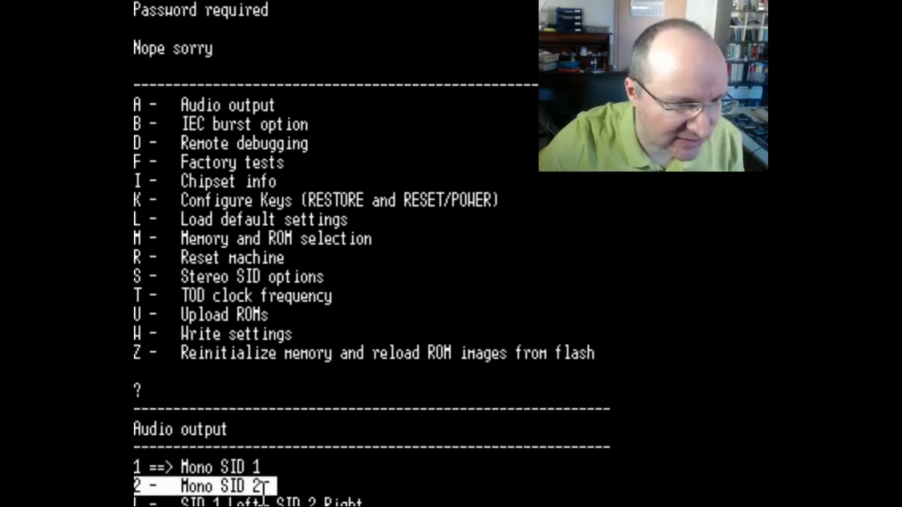
{"action": "left_click_drag", "start_coordinate": [136, 502], "coordinate": [768, 503]}
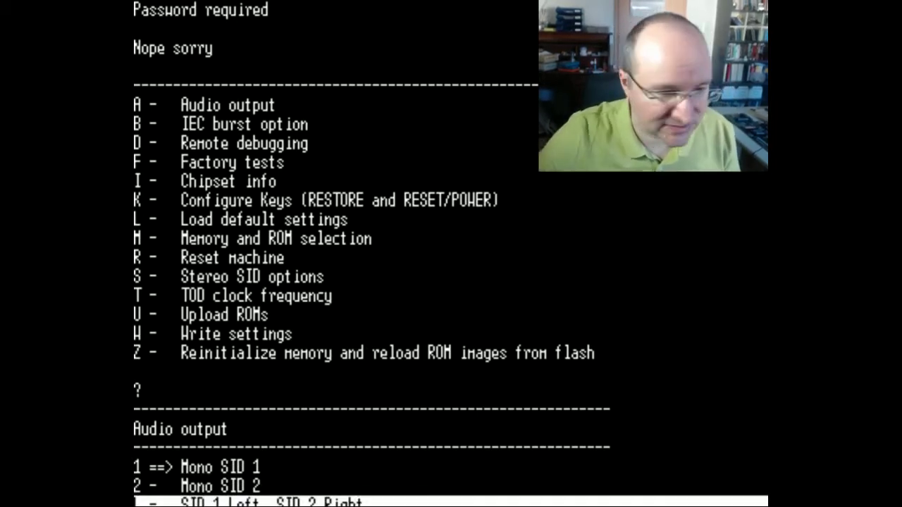
{"action": "left_click_drag", "start_coordinate": [768, 503], "coordinate": [388, 503]}
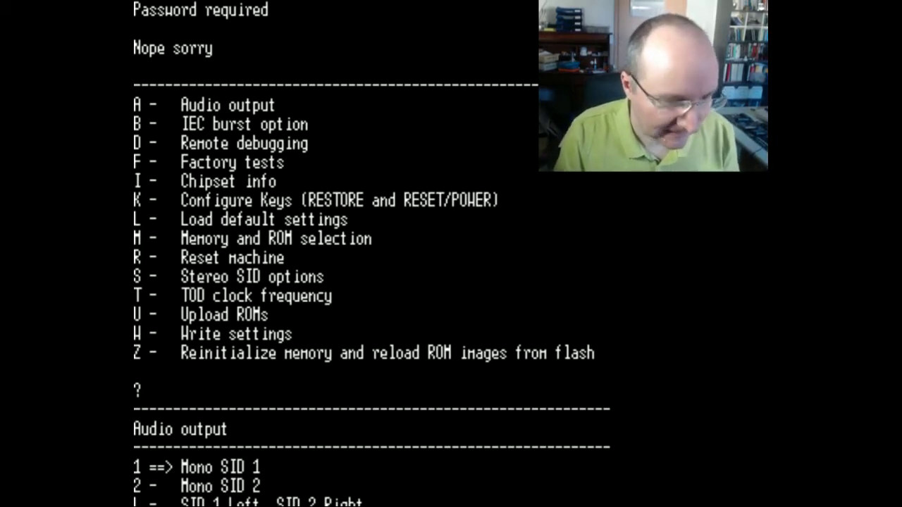
{"action": "key", "text": "x"}
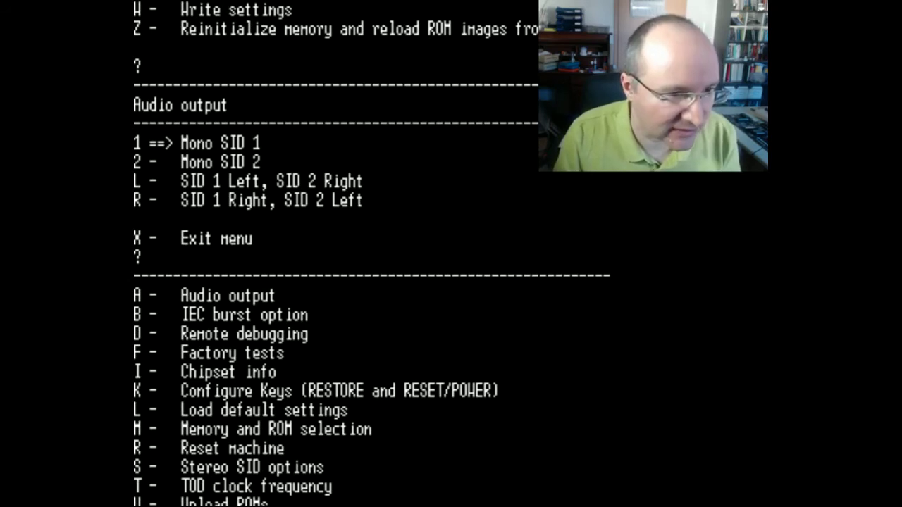
- Examine the remote debugging options and the key configuration options for RESTORE and RESET/POWER
{"action": "key", "text": "d"}
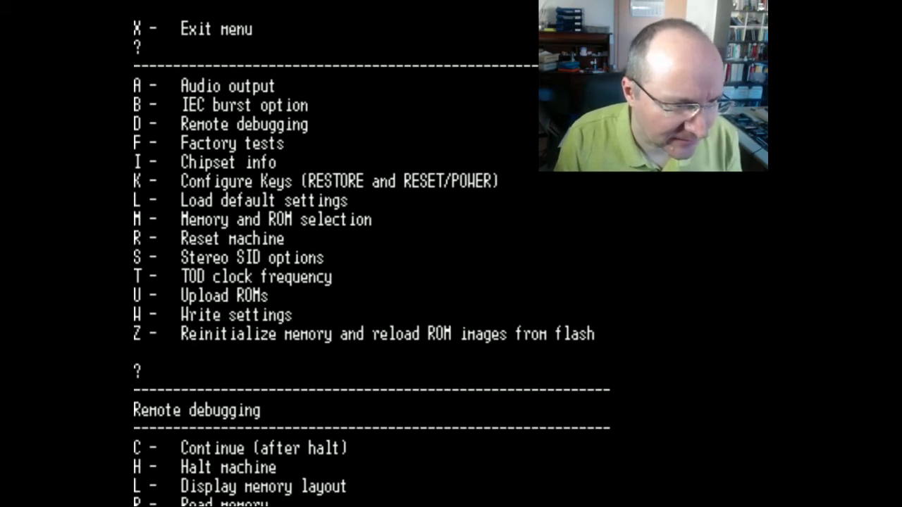
{"action": "key", "text": "x"}
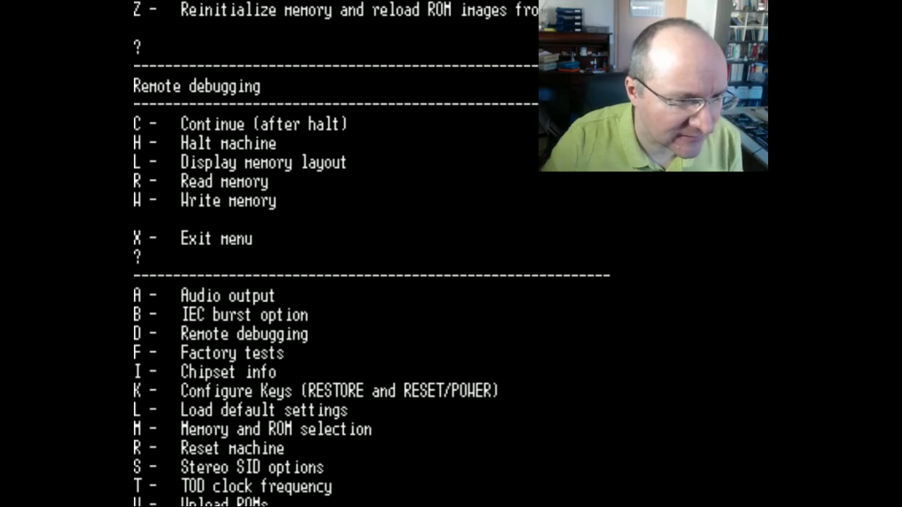
{"action": "left_click_drag", "start_coordinate": [138, 371], "coordinate": [284, 372]}
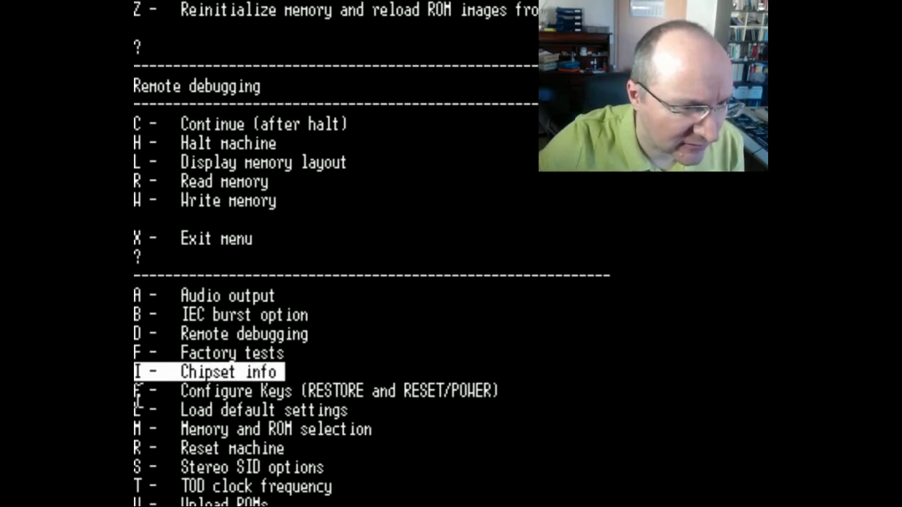
{"action": "left_click_drag", "start_coordinate": [135, 391], "coordinate": [444, 391]}
{"action": "left_click", "coordinate": [365, 491]}
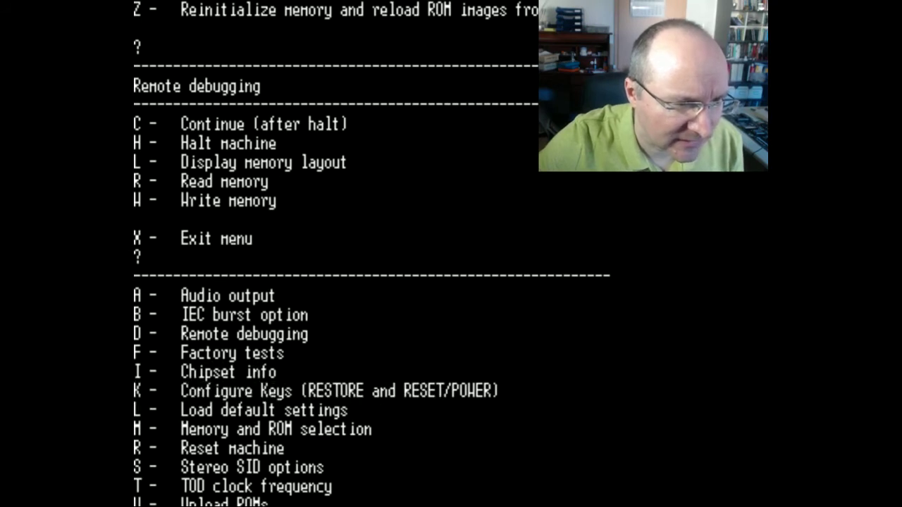
{"action": "scroll", "coordinate": [372, 281], "scroll_direction": "down", "scroll_amount": 2}
{"action": "key", "text": "k"}
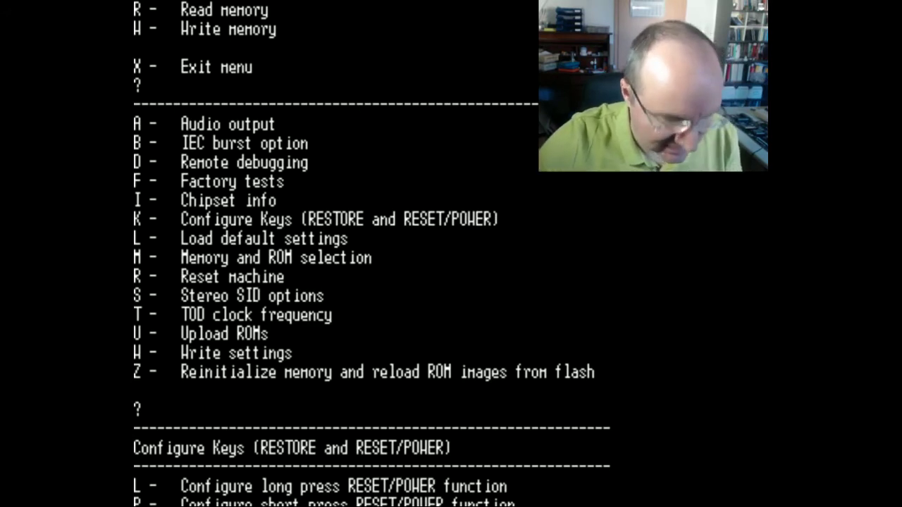
{"action": "left_click_drag", "start_coordinate": [136, 410], "coordinate": [341, 410]}
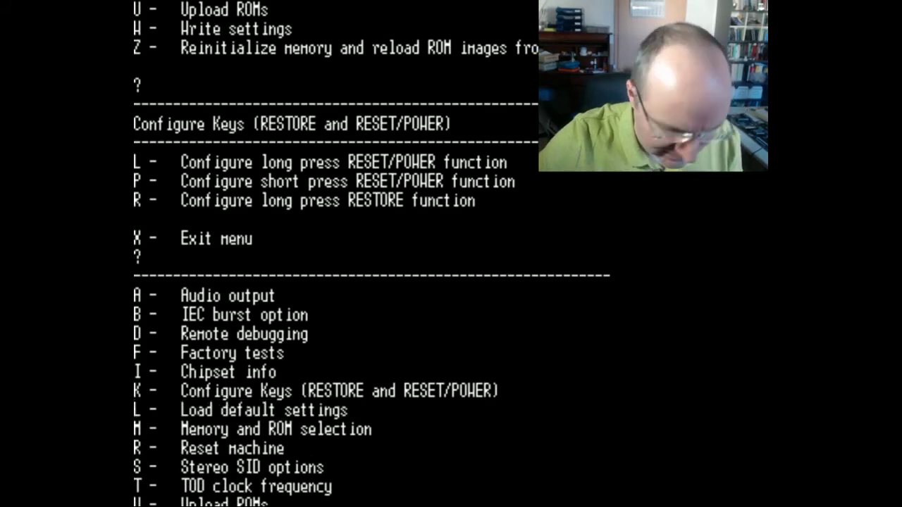
- Examine the memory and ROM selection options and the stereo SID options, highlighting the D420 and D500 addresses
{"action": "key", "text": "m"}
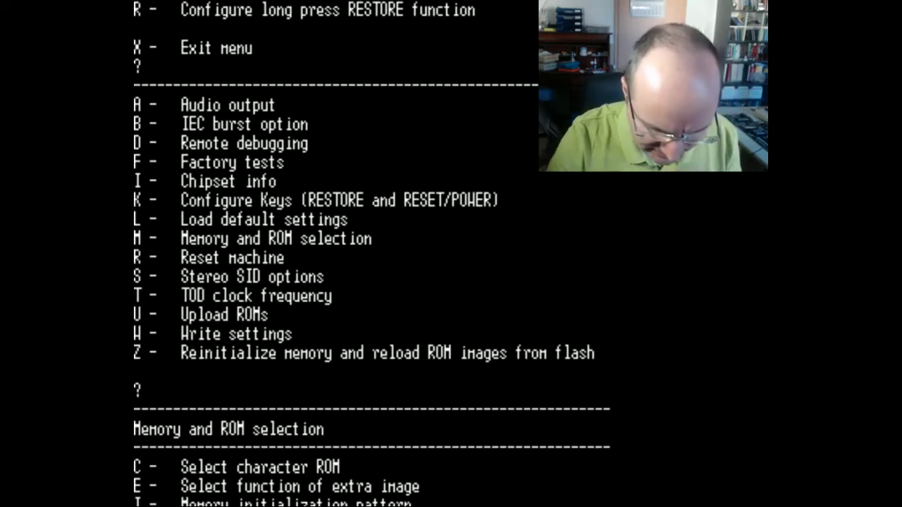
{"action": "key", "text": "x"}
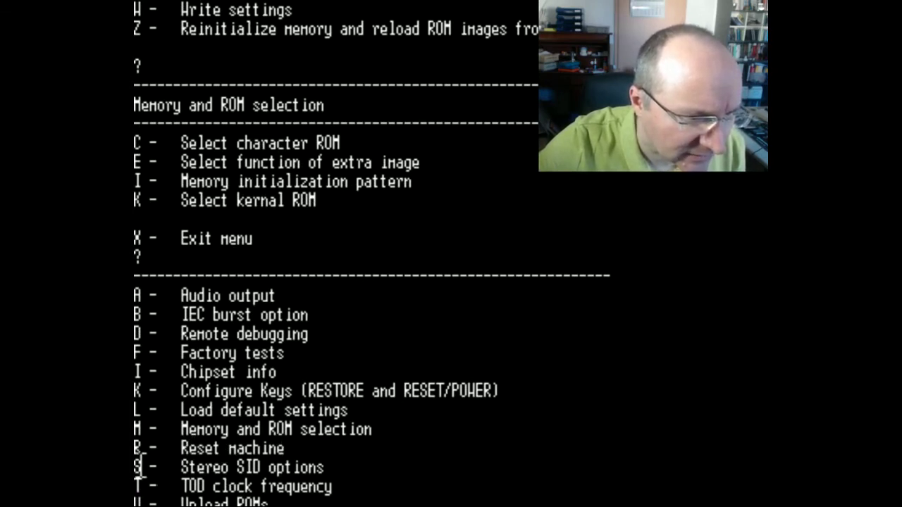
{"action": "key", "text": "s"}
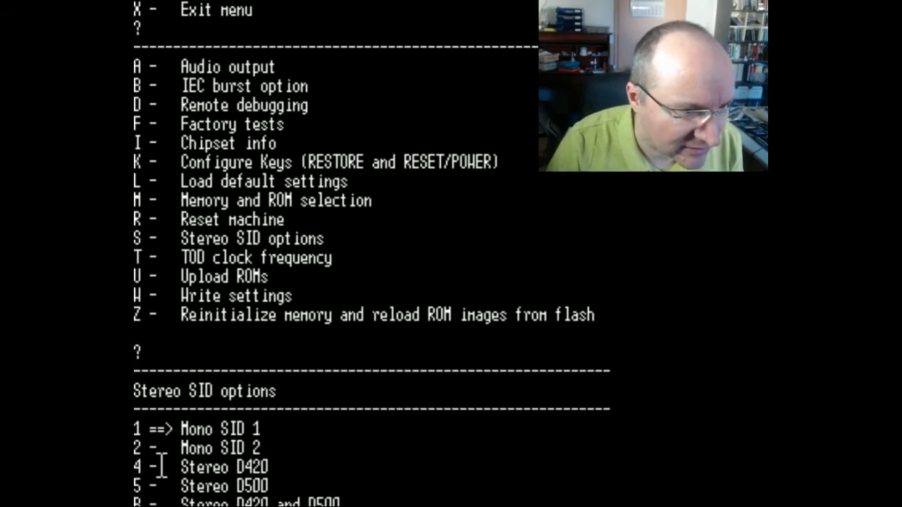
{"action": "double_click", "coordinate": [239, 466]}
{"action": "double_click", "coordinate": [243, 487]}
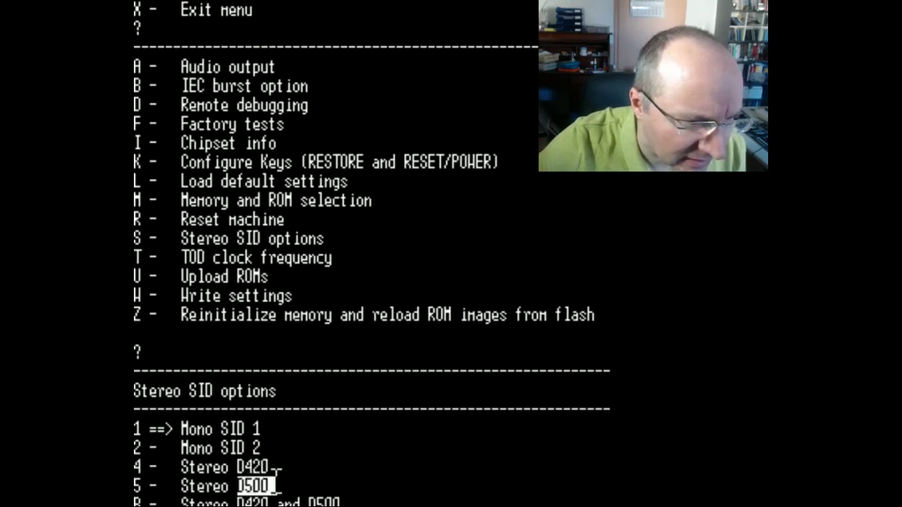
{"action": "left_click_drag", "start_coordinate": [231, 502], "coordinate": [324, 489]}
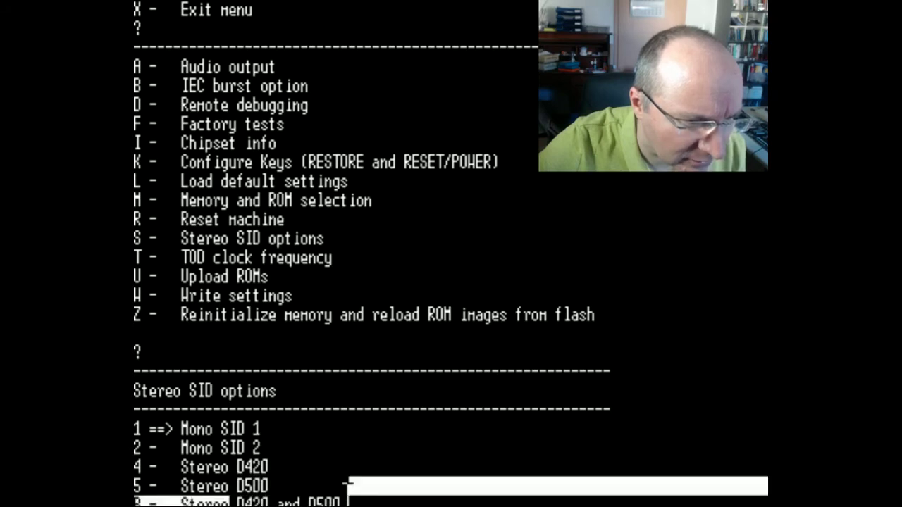
{"action": "left_click", "coordinate": [347, 486]}
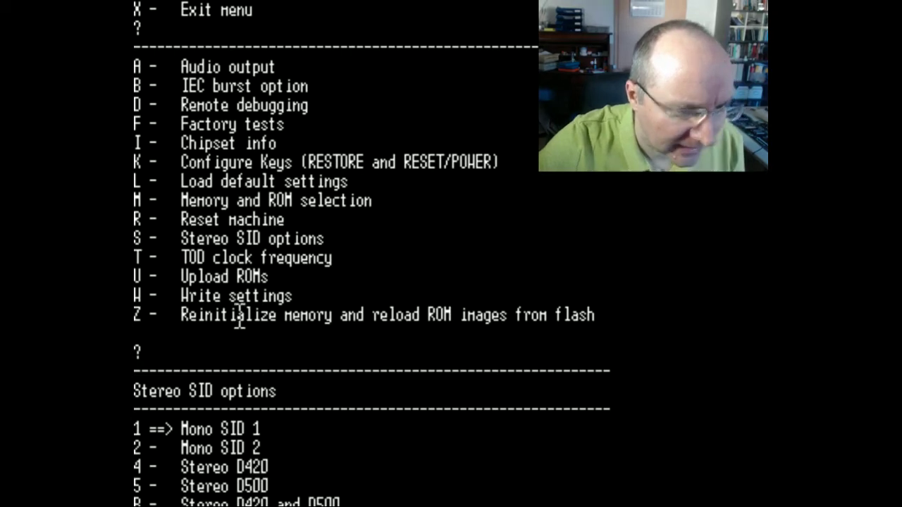
{"action": "key", "text": "x"}
- Examine the ROM upload options for custom kernal, character and extra images, and return to the main menu
{"action": "key", "text": "u"}
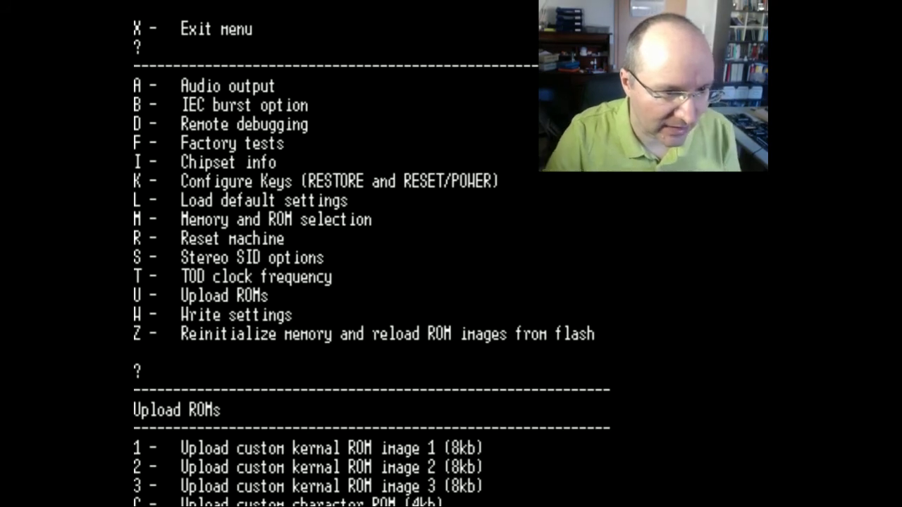
{"action": "key", "text": "x"}
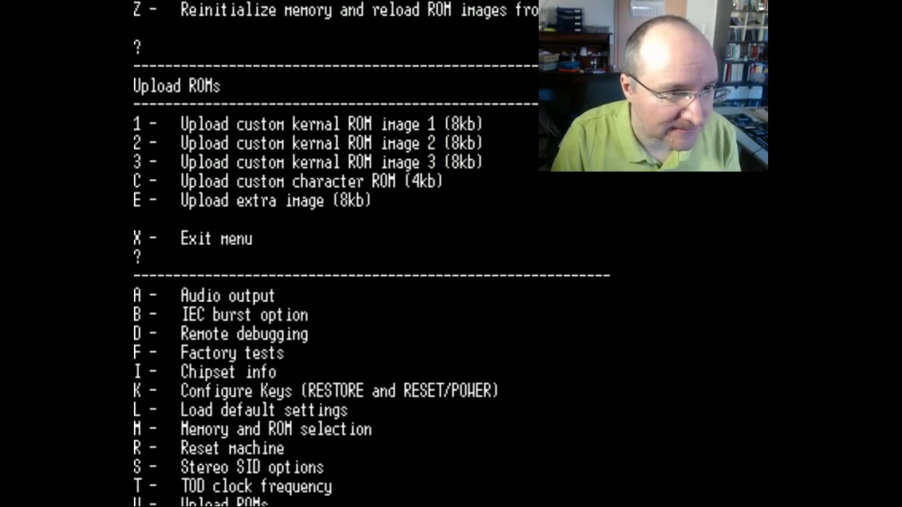